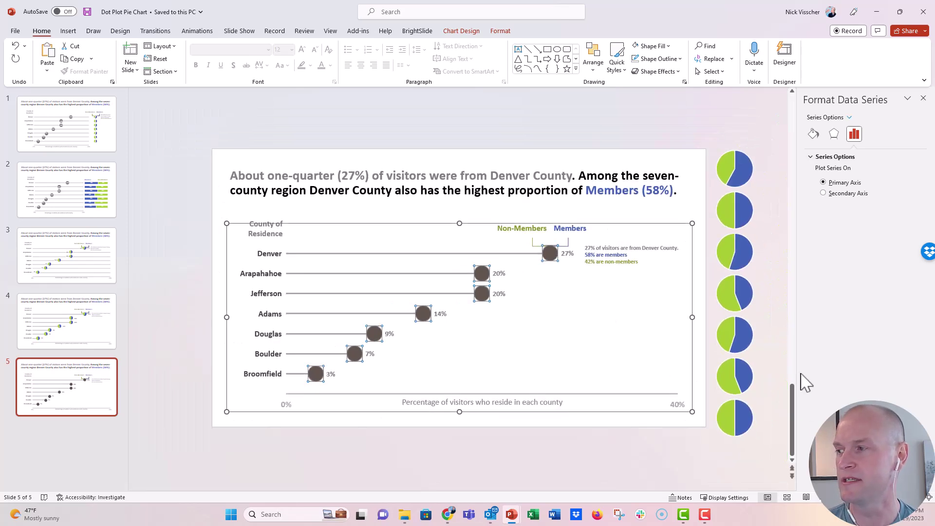
Step: Select each of the seven stacked pie charts in turn to check them against the dot plot
click(739, 181)
click(737, 216)
click(738, 254)
click(738, 294)
click(738, 336)
click(736, 377)
click(733, 419)
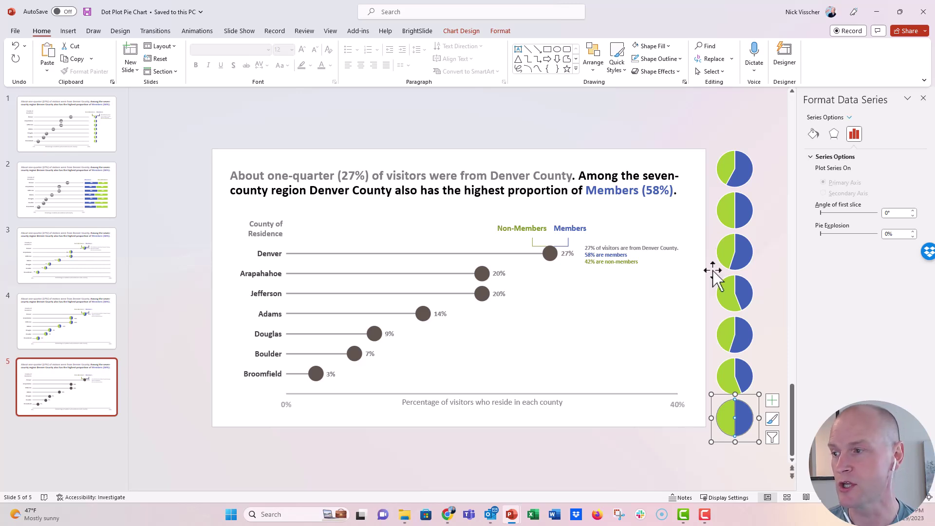
Step: Format the Denver data point so its marker uses a picture fill
click(729, 175)
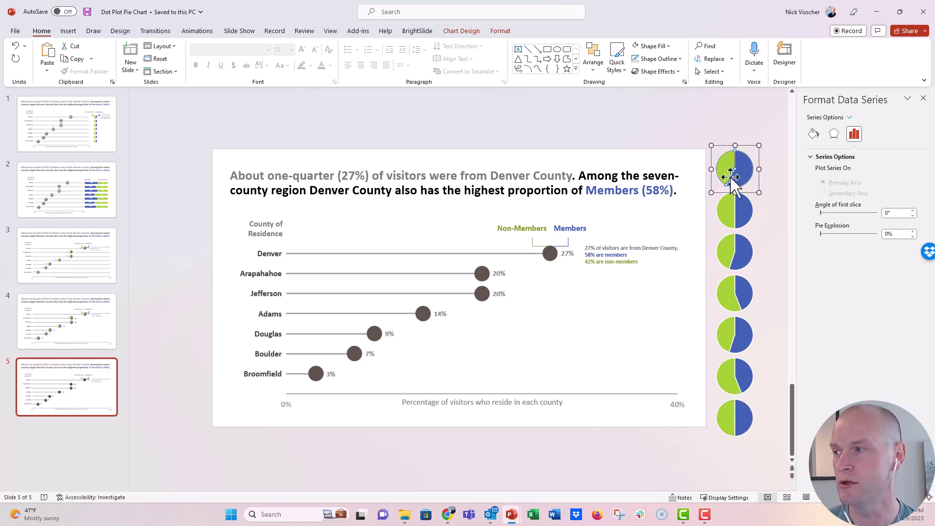
click(725, 144)
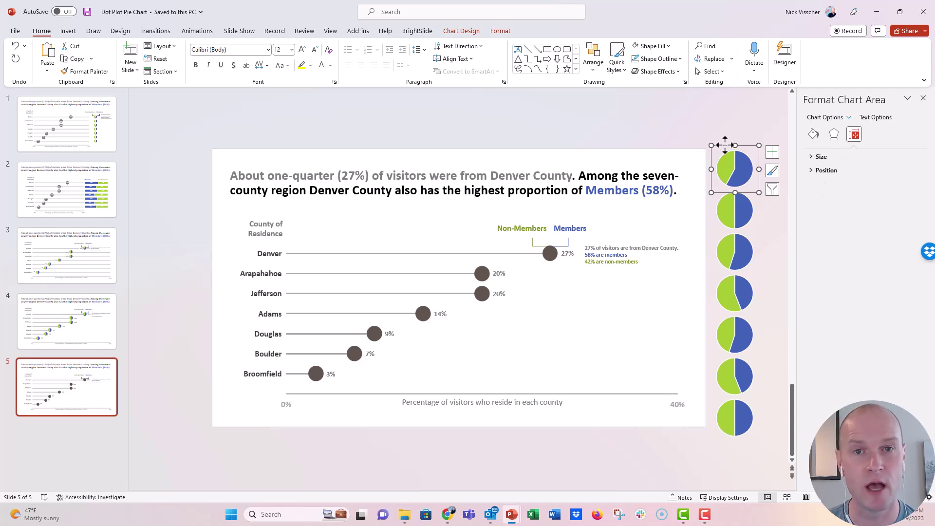
click(550, 257)
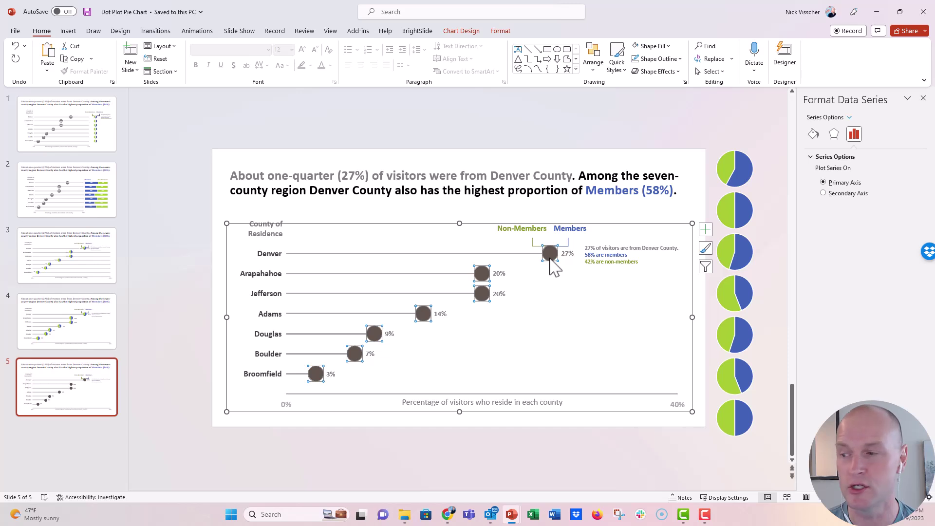
click(550, 257)
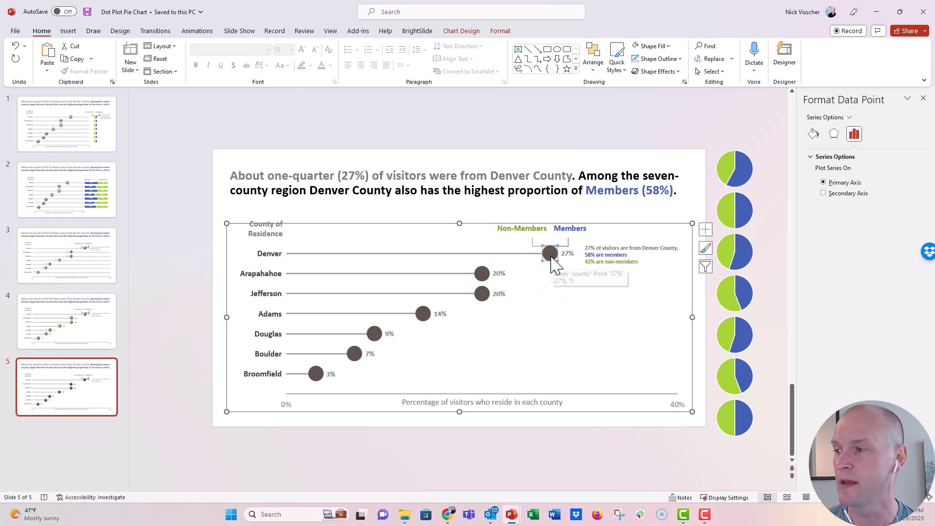
right_click(552, 258)
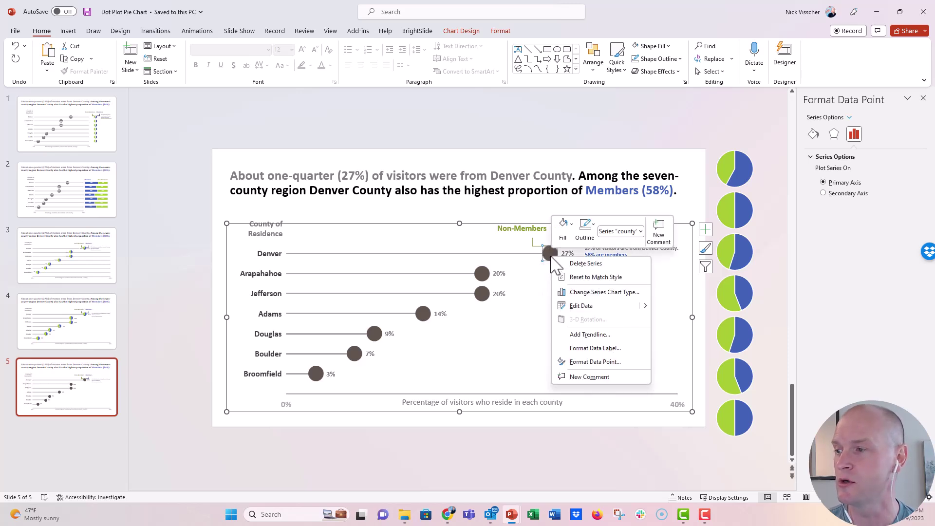
click(629, 362)
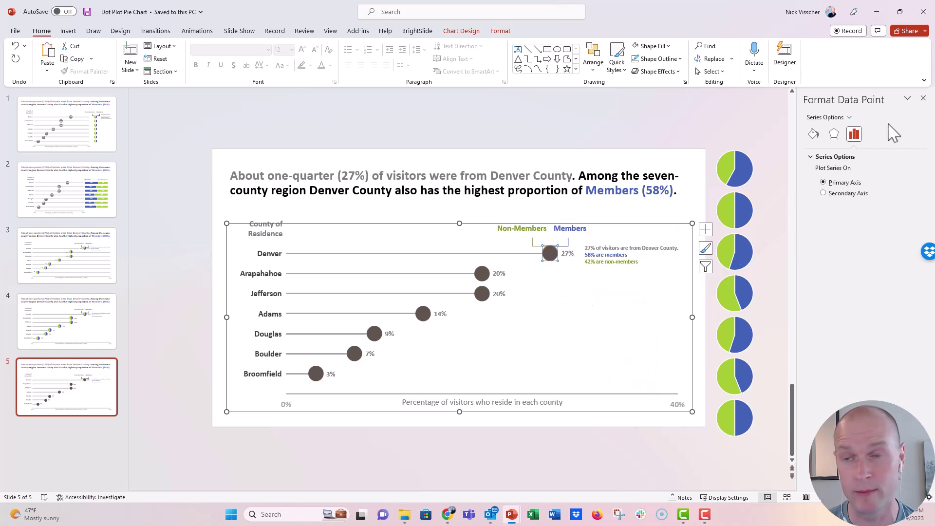
click(813, 134)
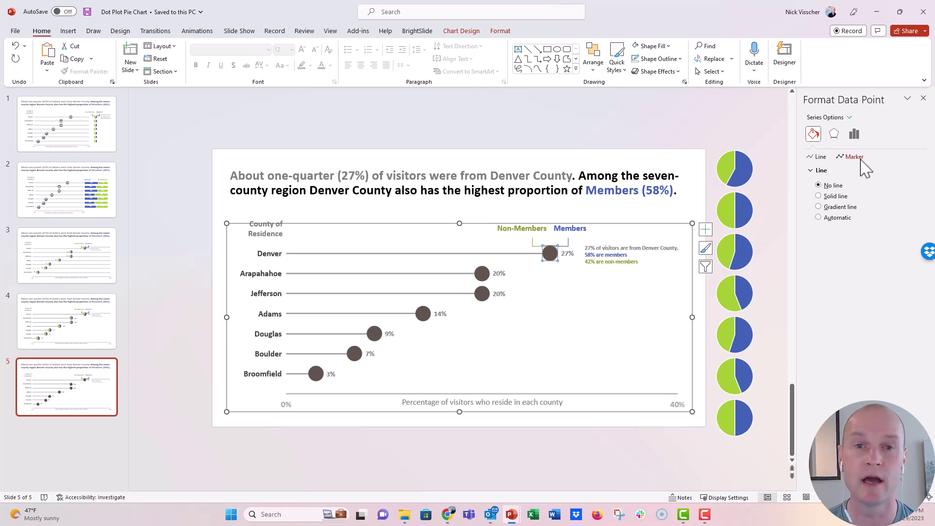
click(854, 158)
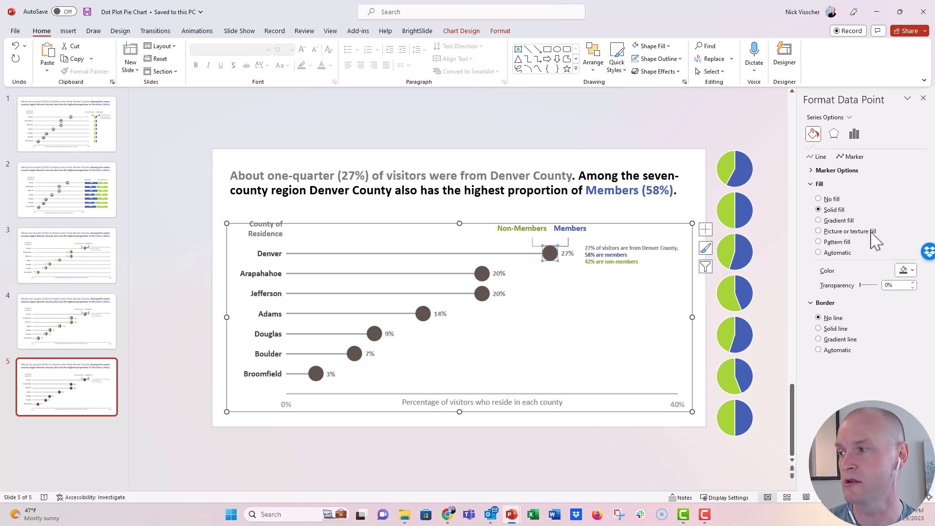
click(872, 233)
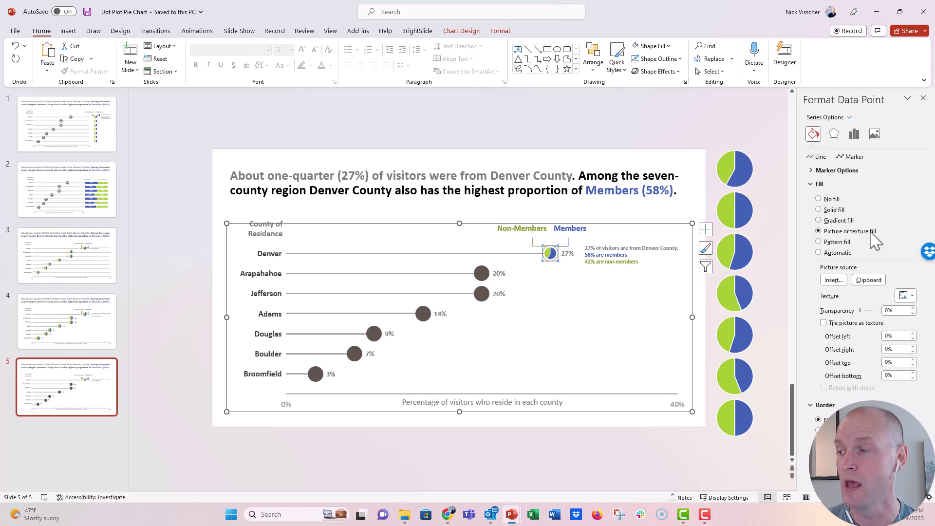
Step: Copy the top pie chart and return to the Denver dot's marker fill settings
click(745, 182)
click(725, 146)
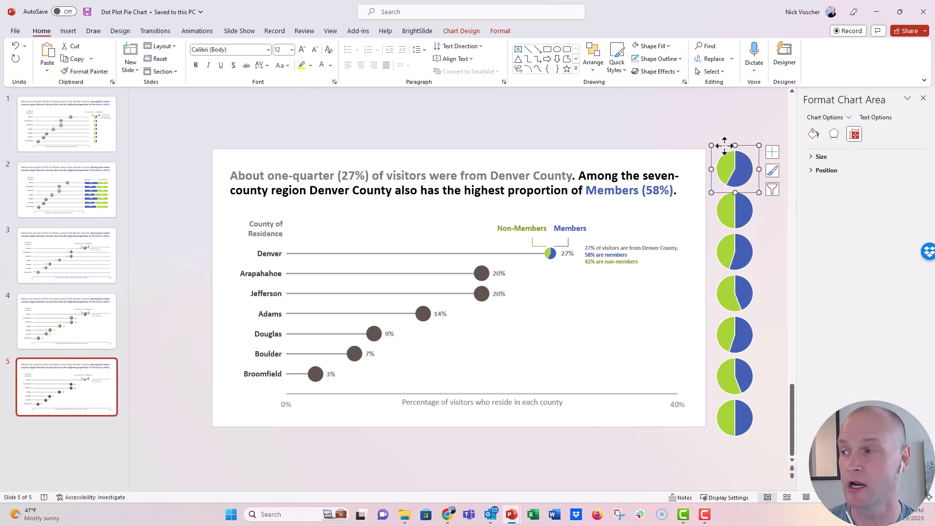
right_click(724, 145)
click(742, 184)
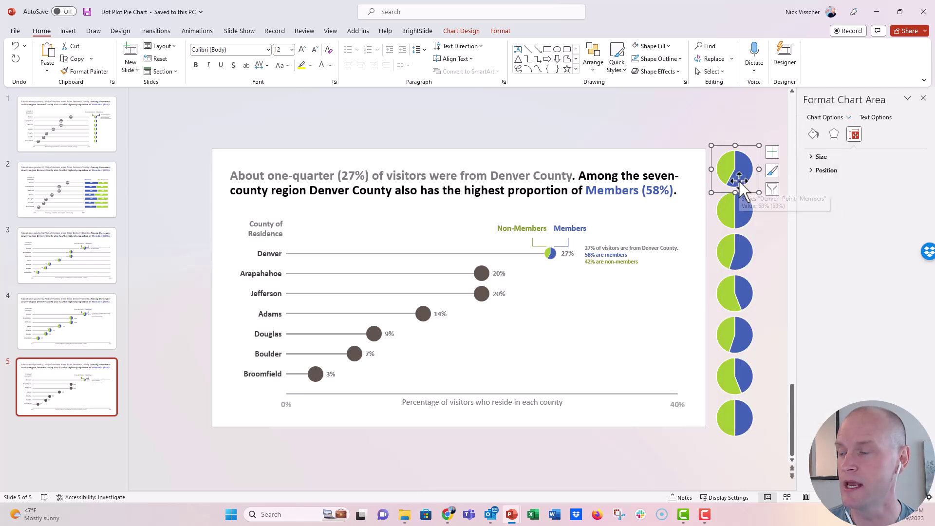
click(550, 254)
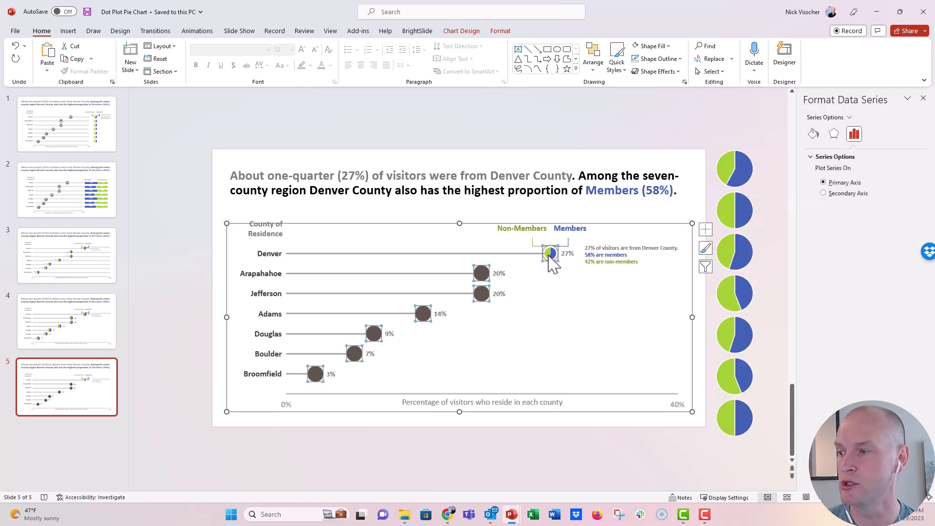
click(550, 254)
click(814, 136)
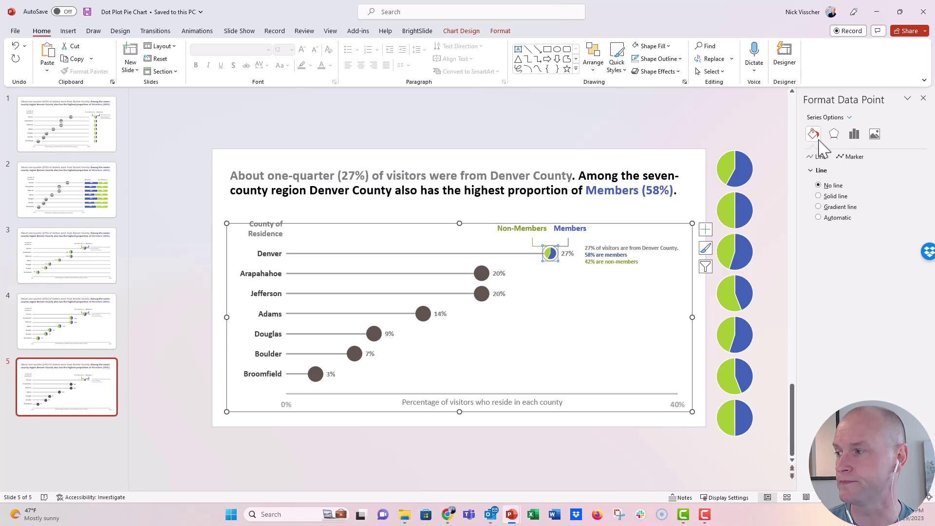
click(846, 157)
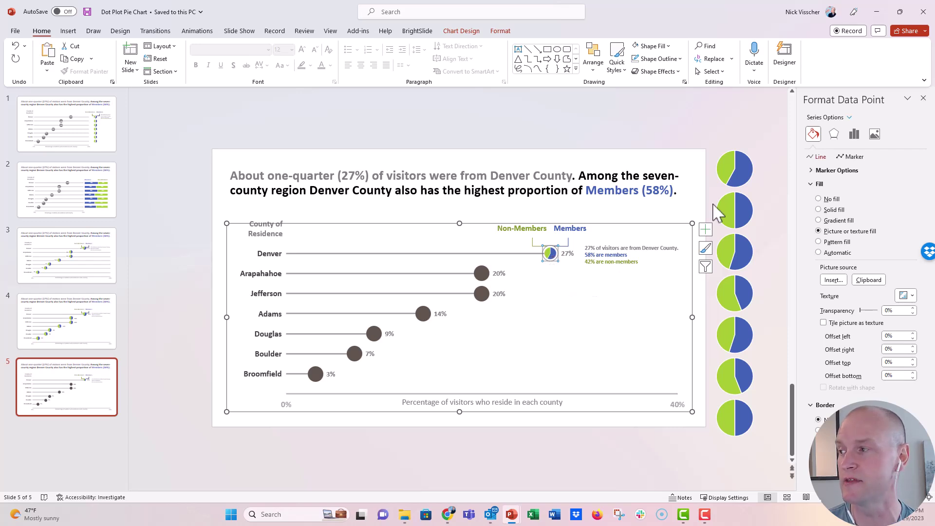
Step: Enlarge the Denver pie marker to size 55
click(853, 170)
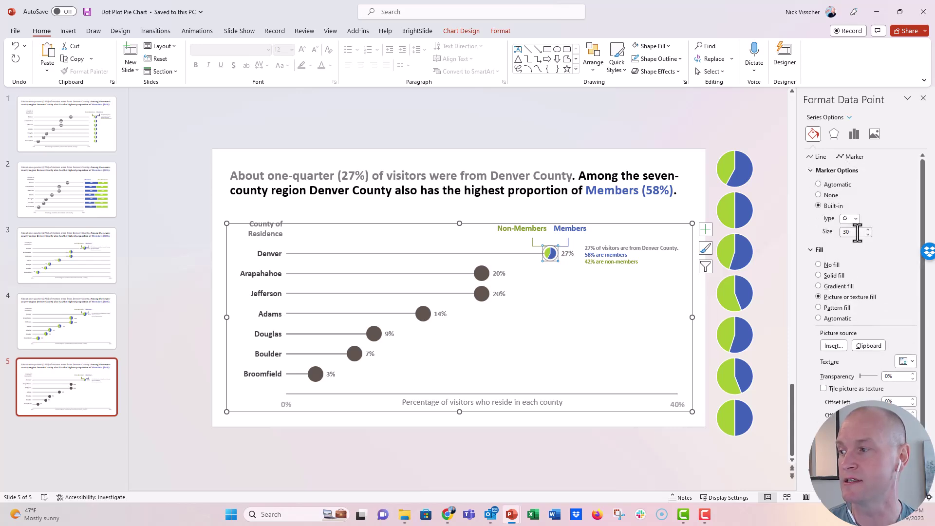
click(824, 231)
key(Return)
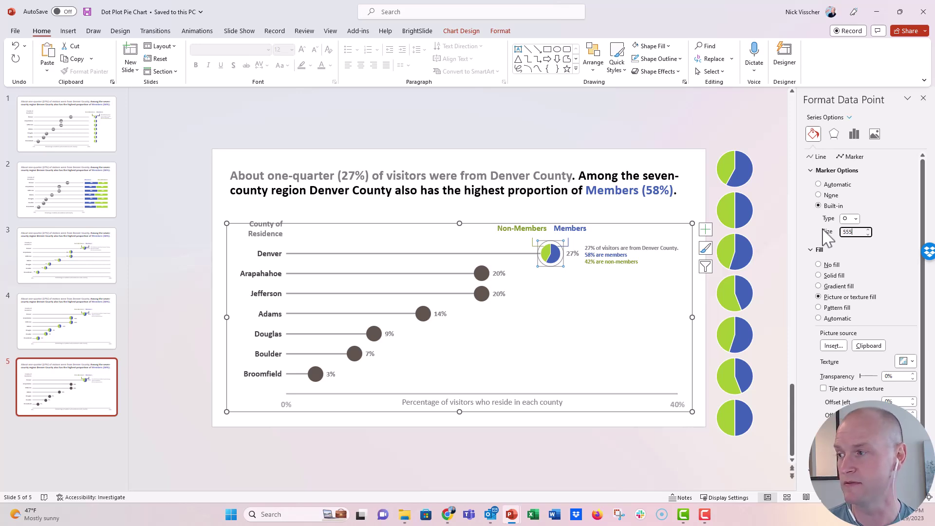
text(55)
key(Return)
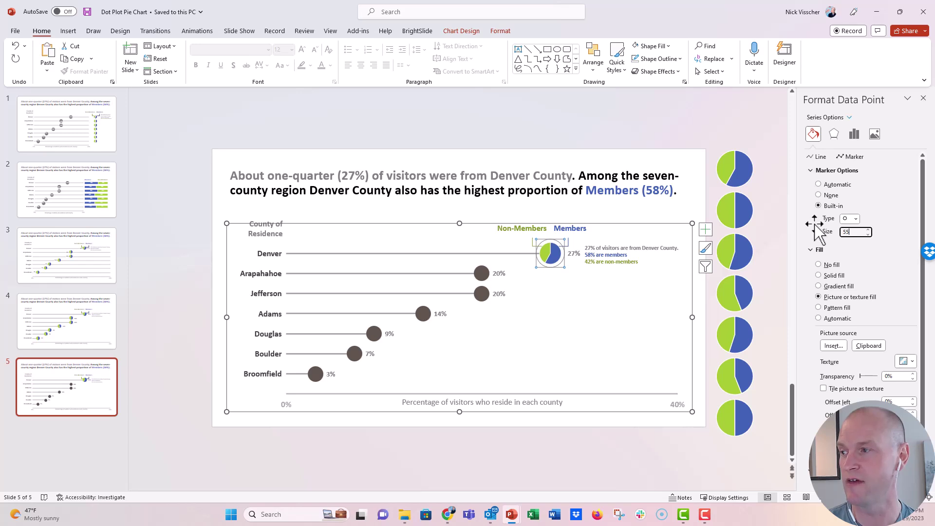
click(614, 105)
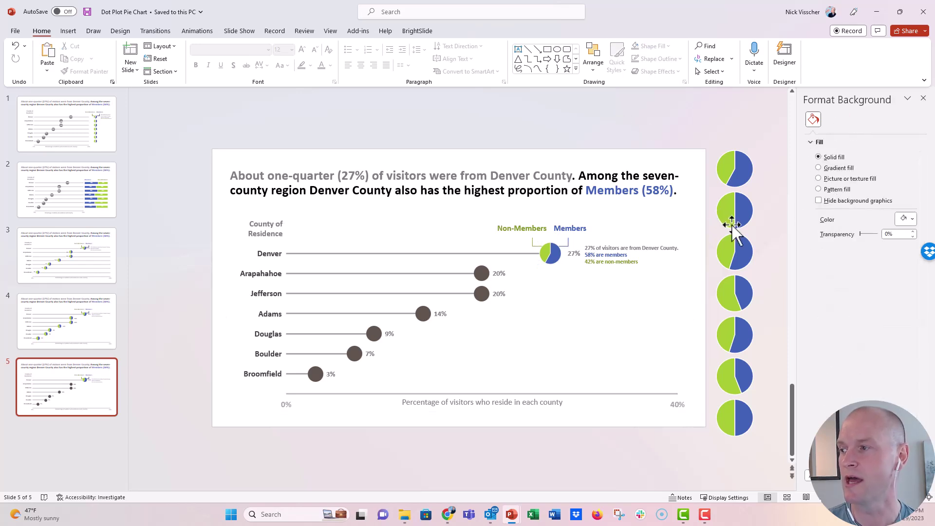
Step: Fill the Arapahoe marker with the copied second pie chart and set its size to 50
click(726, 207)
click(718, 188)
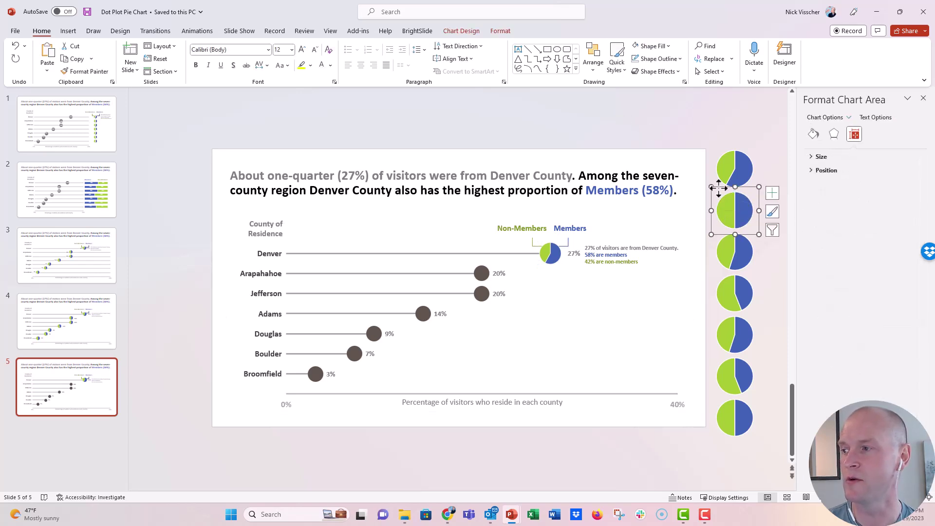
right_click(718, 188)
key(Escape)
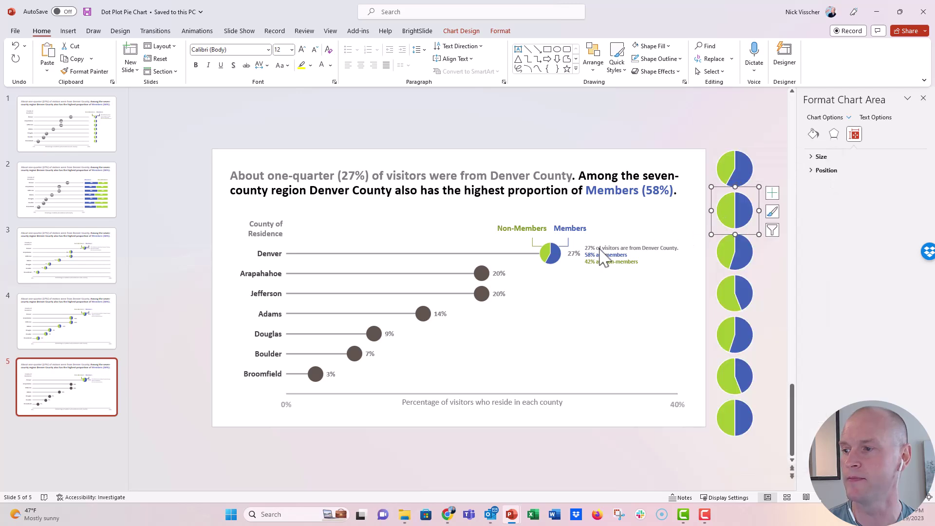
click(474, 273)
click(478, 274)
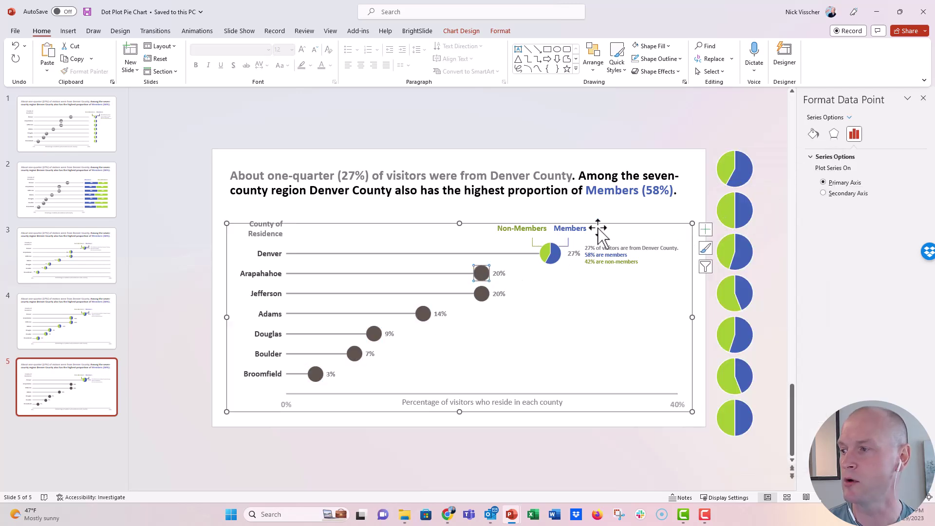
click(814, 134)
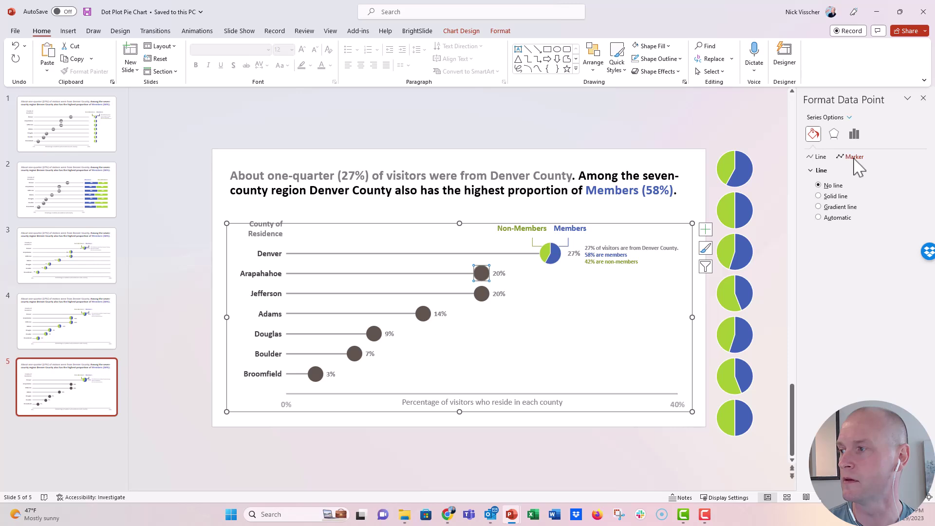
click(852, 157)
click(849, 231)
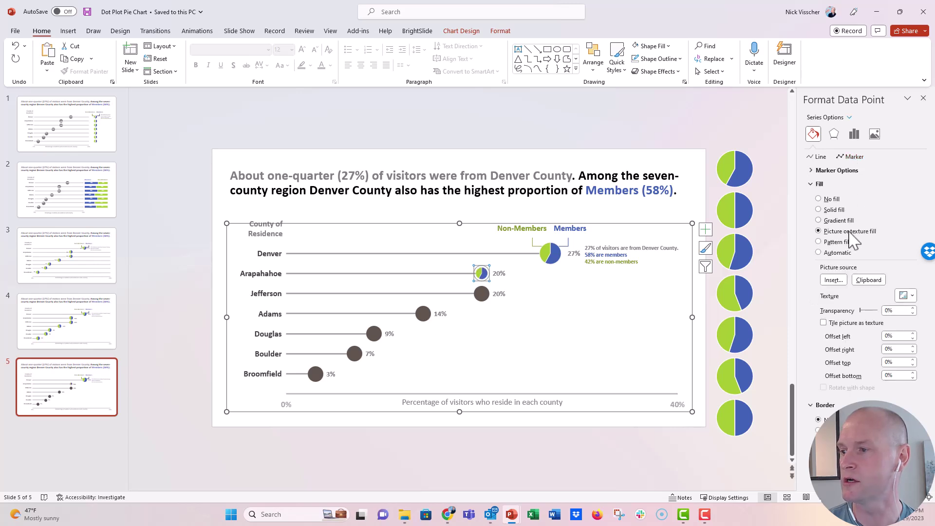
click(836, 170)
double_click(850, 232)
text(50)
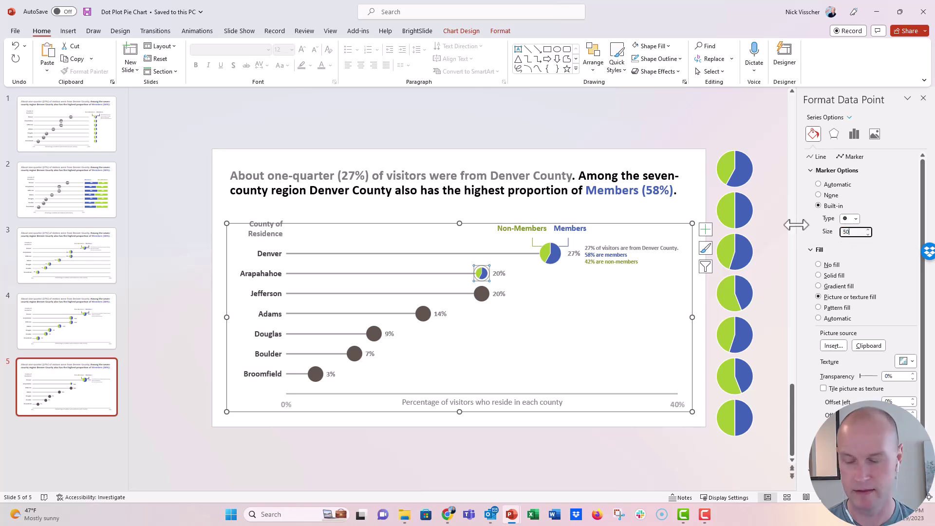
key(Return)
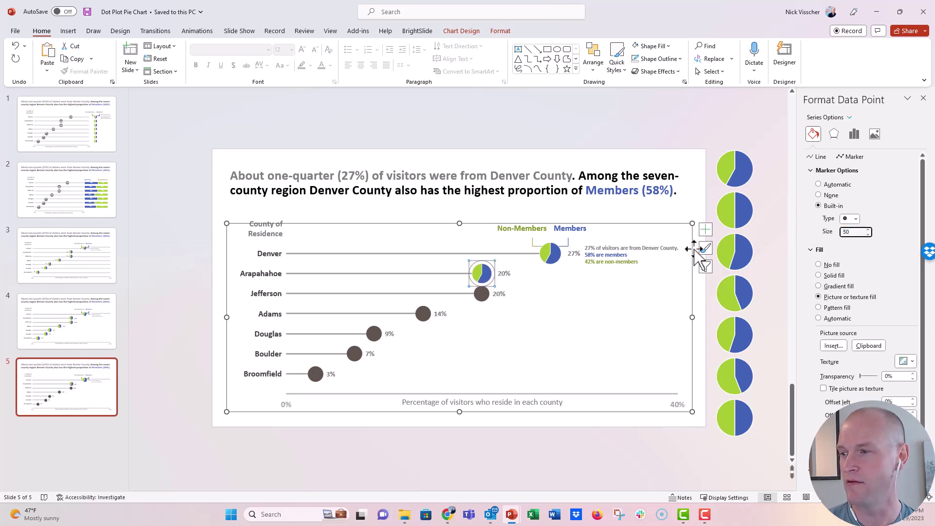
Step: Fill the Jefferson marker with the copied third pie chart at marker size 50
click(485, 298)
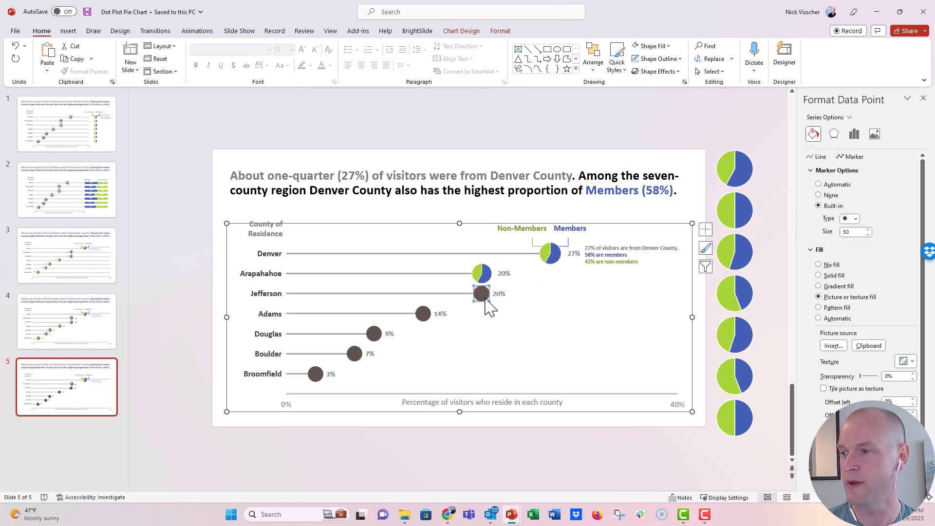
click(740, 247)
key(ctrl+c)
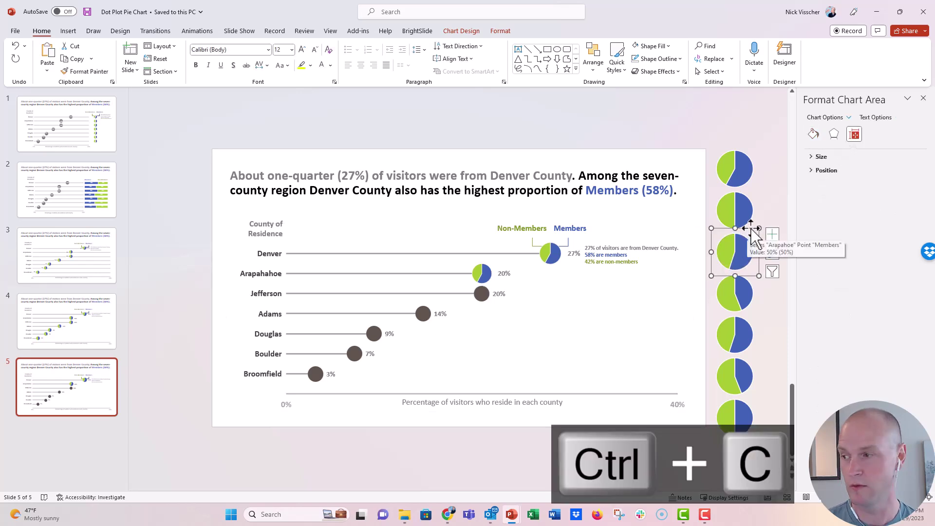
click(488, 295)
click(488, 295)
click(816, 136)
click(852, 156)
click(840, 171)
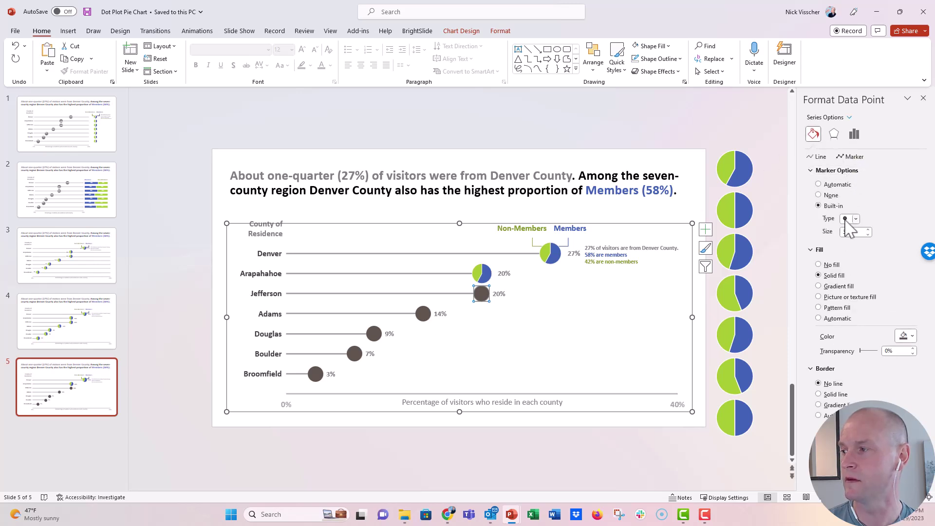
click(848, 297)
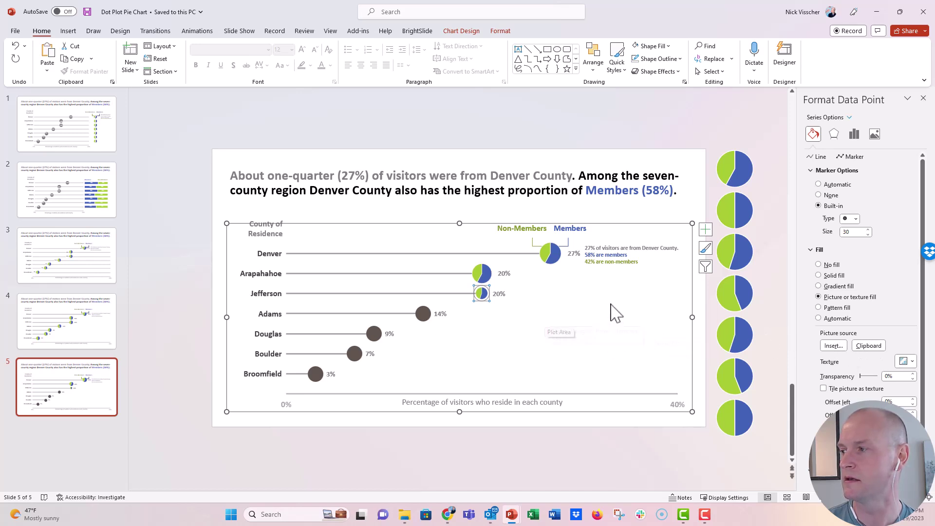
double_click(852, 232)
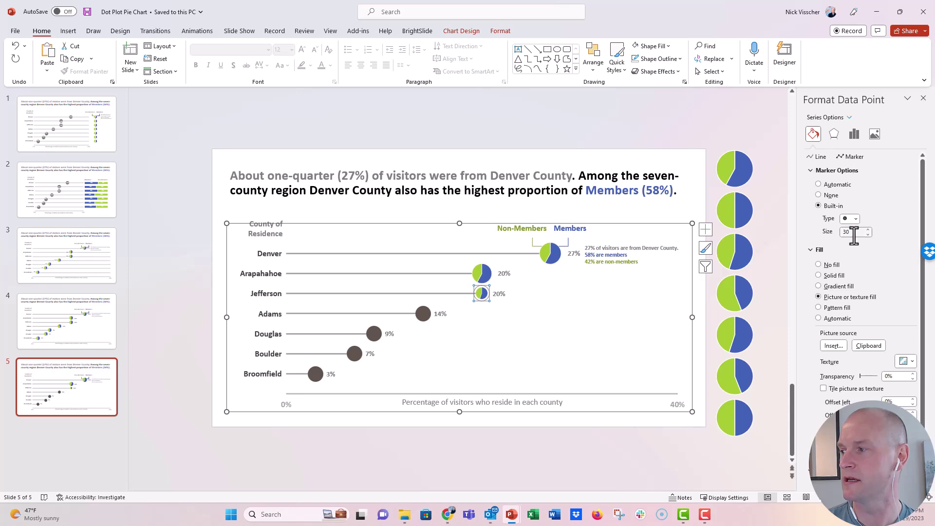
text(50)
key(Return)
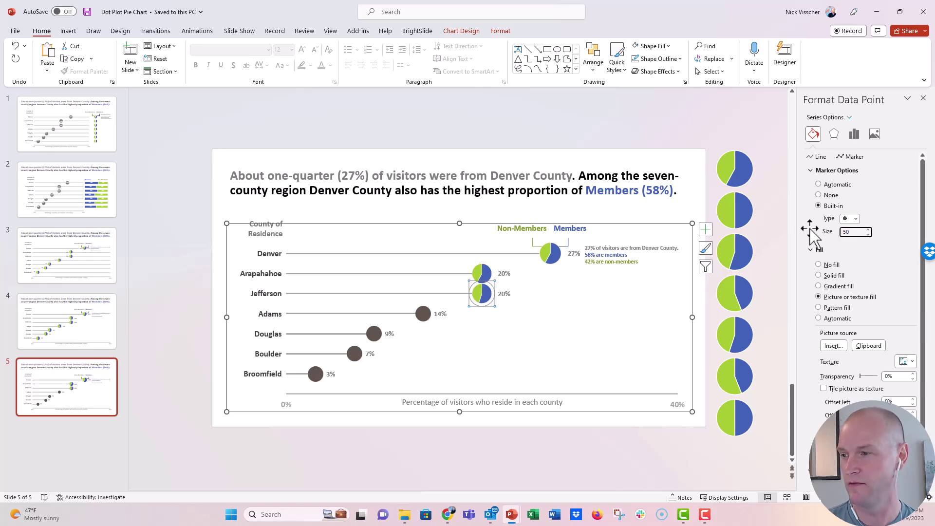
click(426, 314)
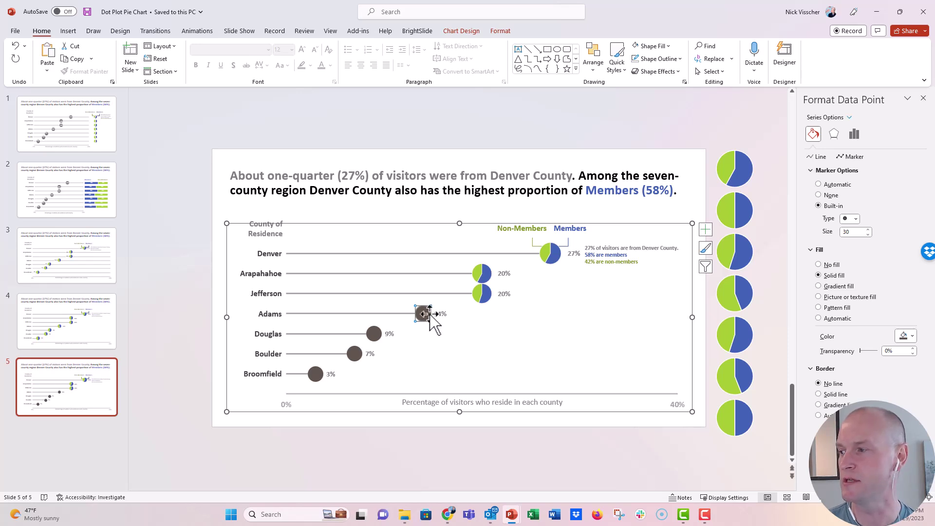
Step: Copy the fourth pie chart and use it as the Adams dot's marker picture fill
click(734, 292)
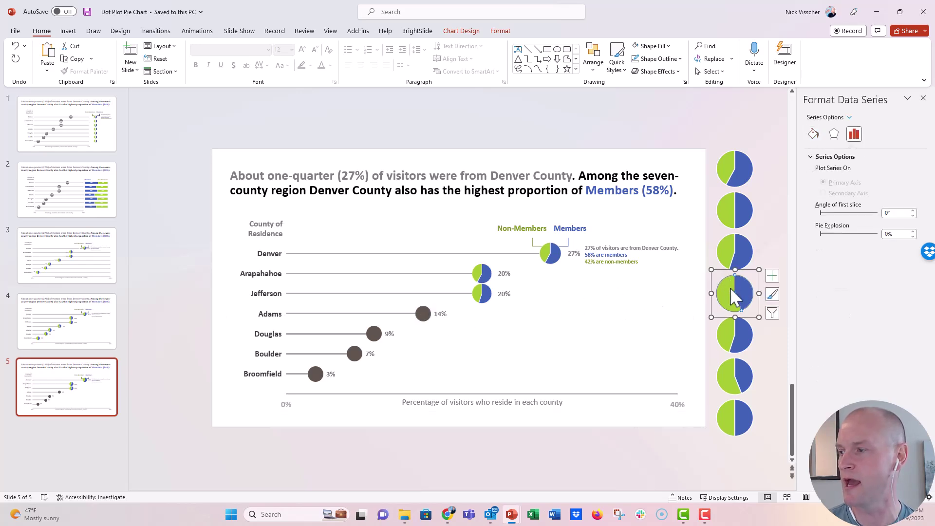
click(722, 271)
key(ctrl+c)
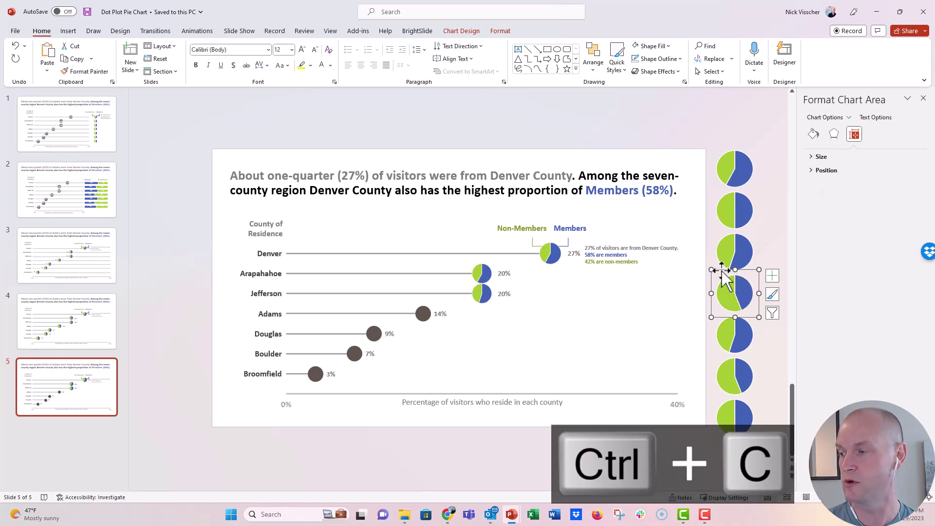
click(424, 318)
click(423, 315)
click(813, 134)
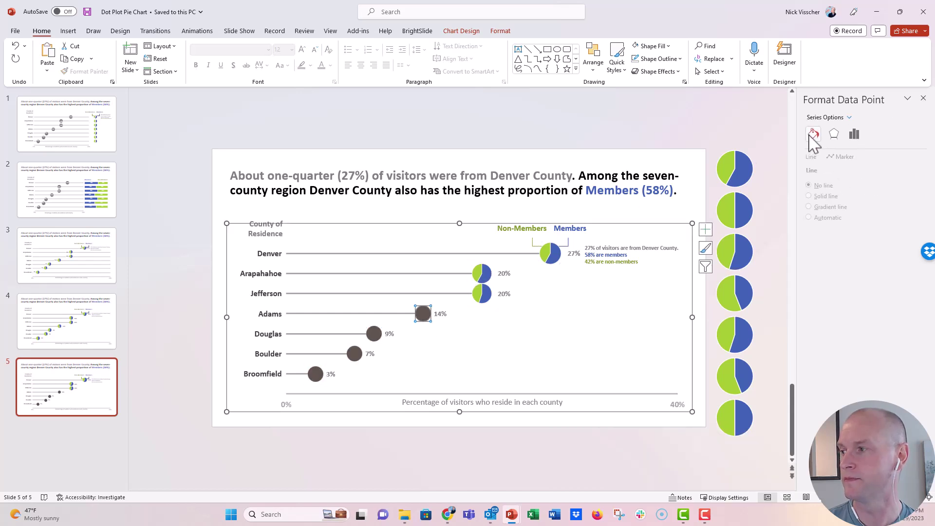
click(850, 157)
click(849, 171)
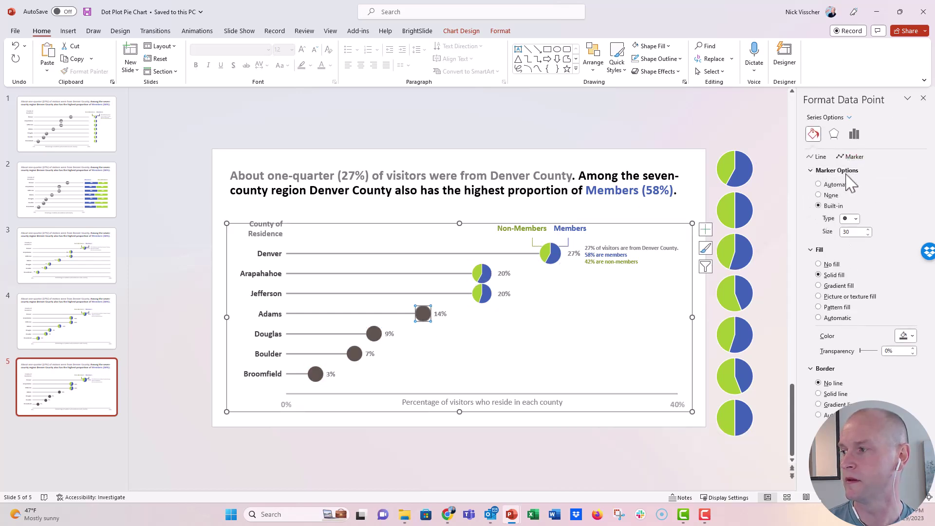
click(836, 298)
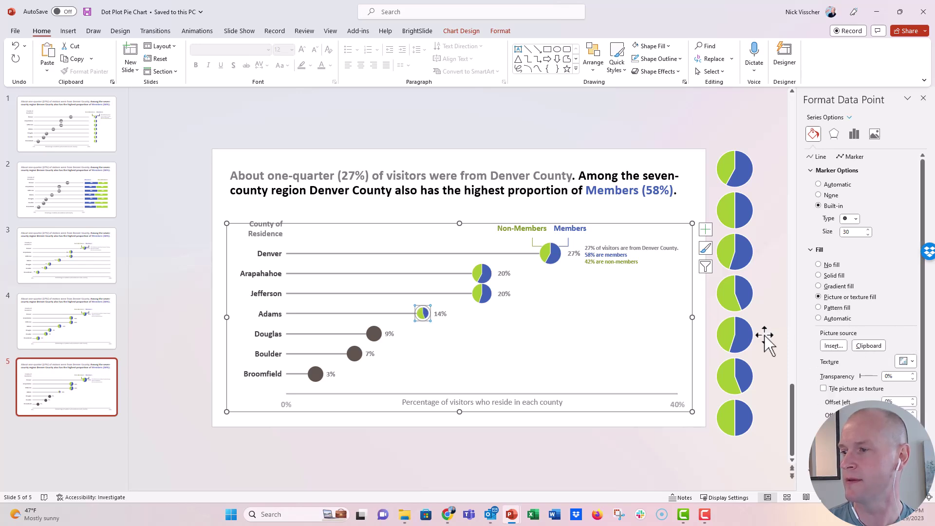
Step: Compare with Jefferson's marker and set the Adams pie marker size to 50
click(482, 301)
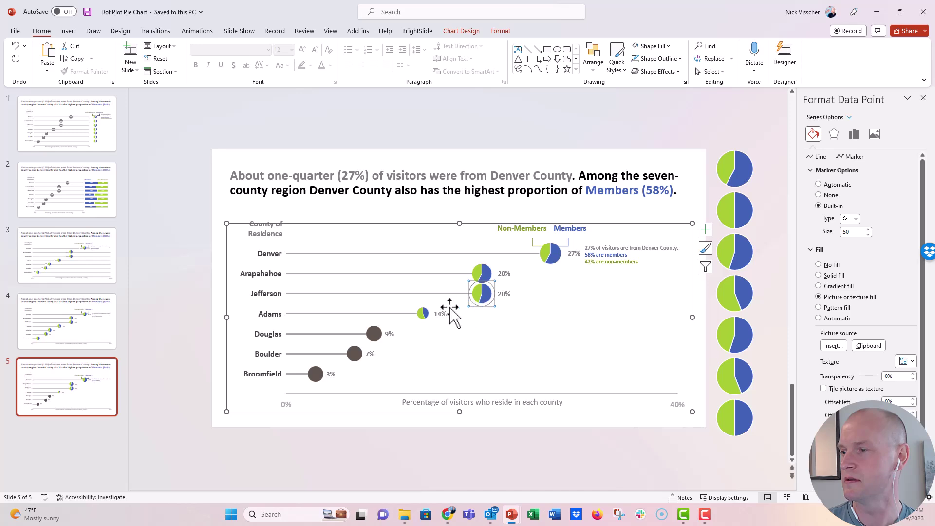
click(423, 314)
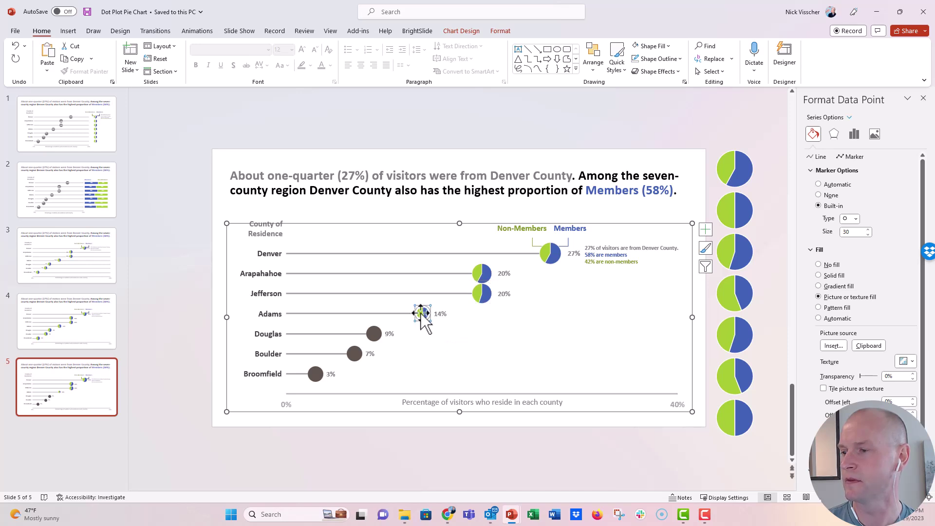
double_click(856, 232)
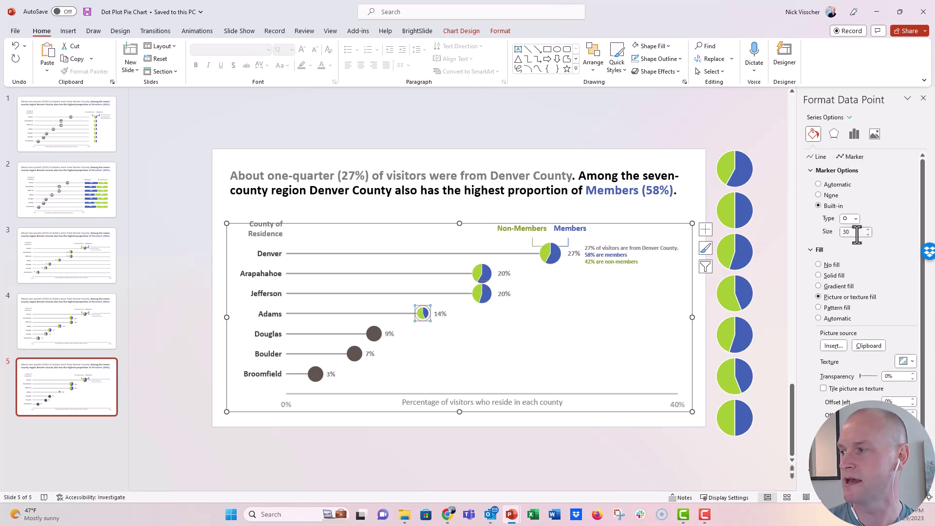
text(50)
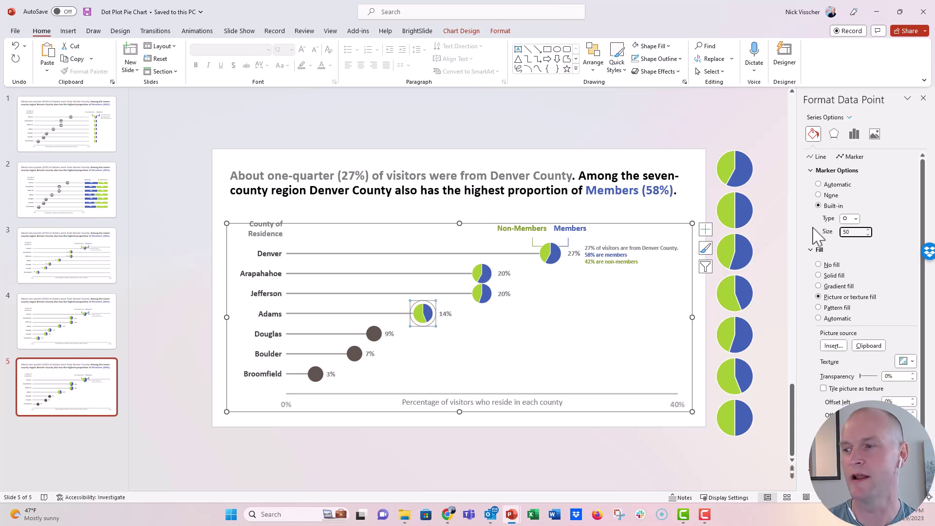
click(195, 299)
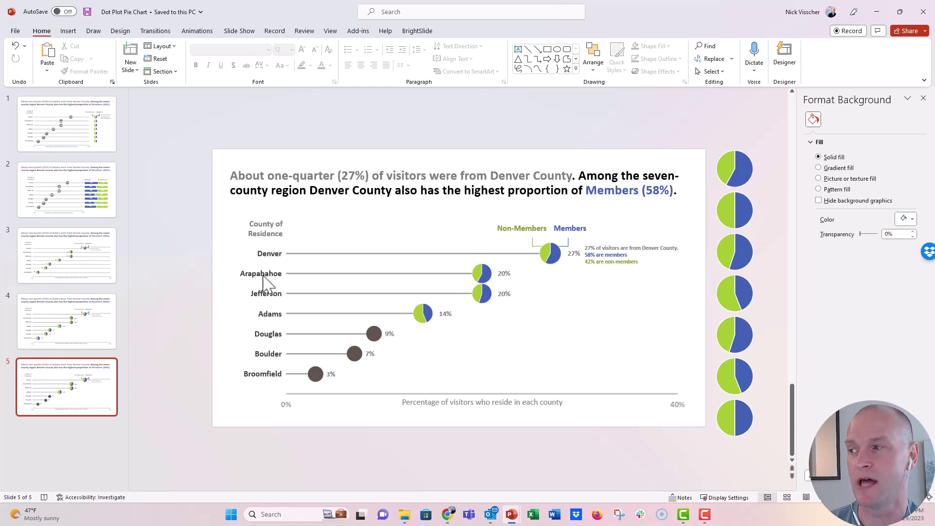
Step: Review each of the seven pie charts stacked beside the slide, top to bottom
click(745, 168)
click(742, 222)
click(739, 255)
click(732, 294)
click(736, 341)
click(738, 378)
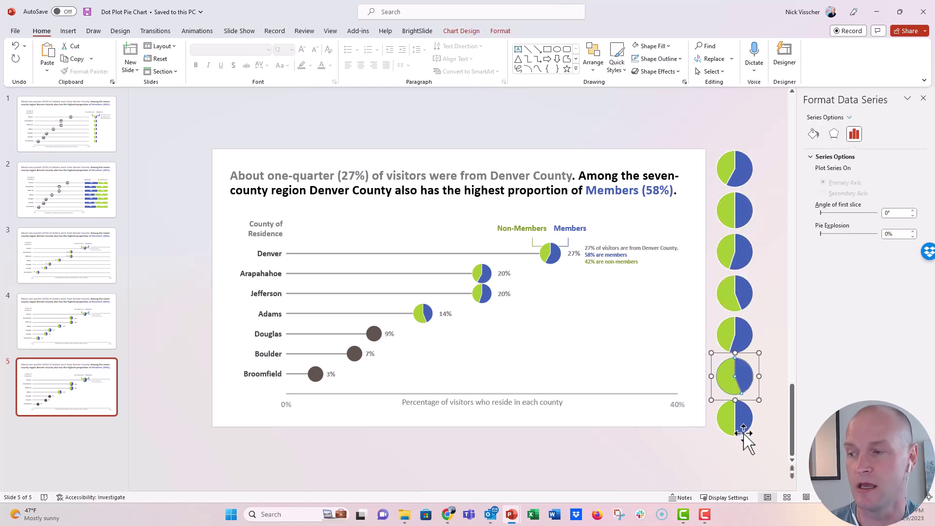
click(741, 429)
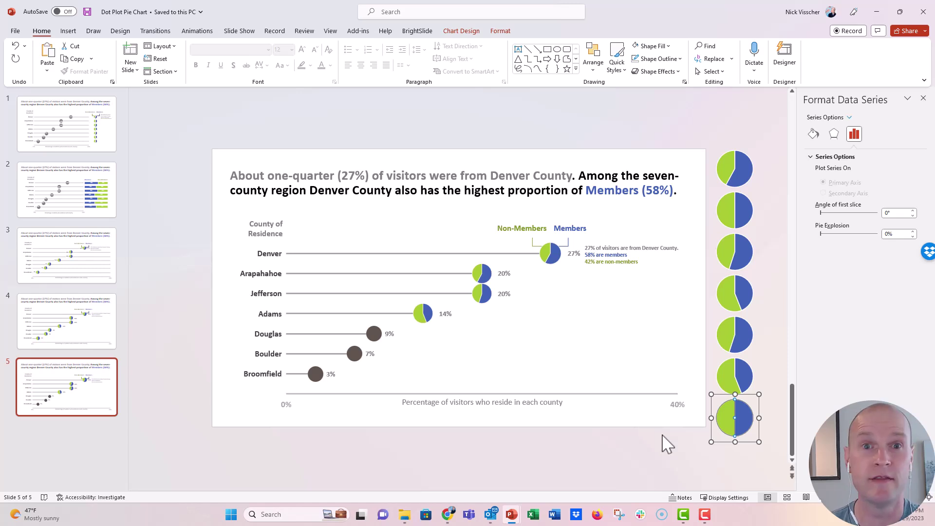